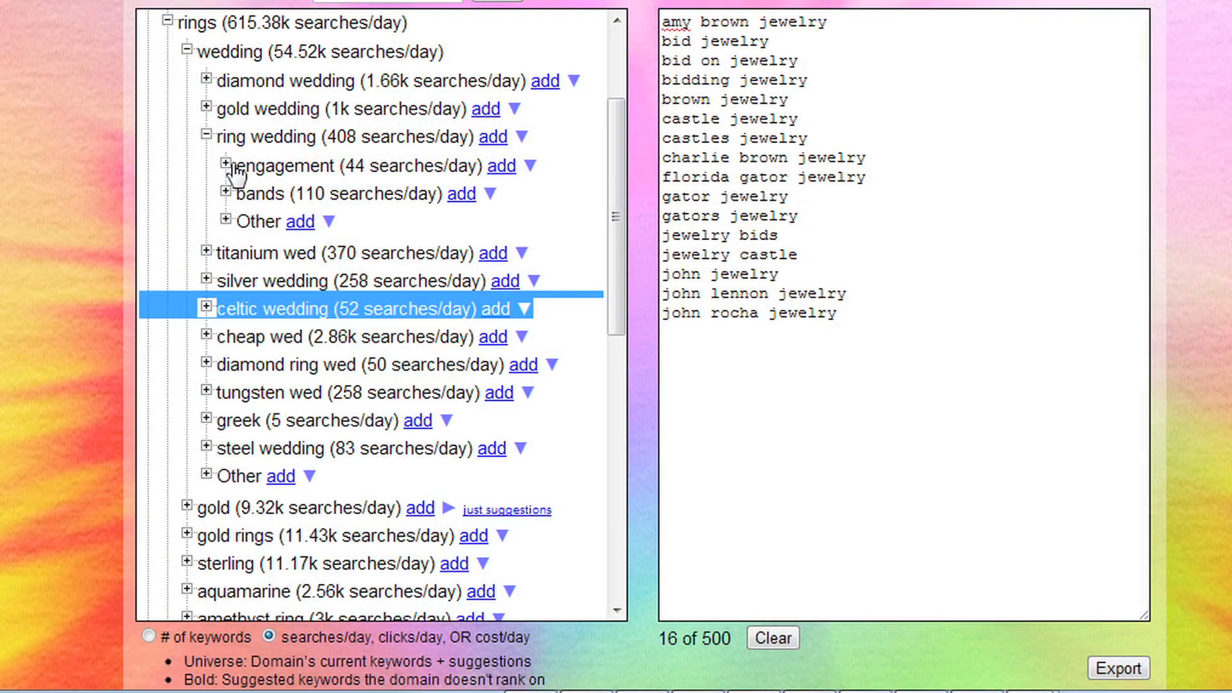
# - Expand the engagement group under ring wedding and replace the selected keywords with that whole group
pyautogui.click(225, 164)
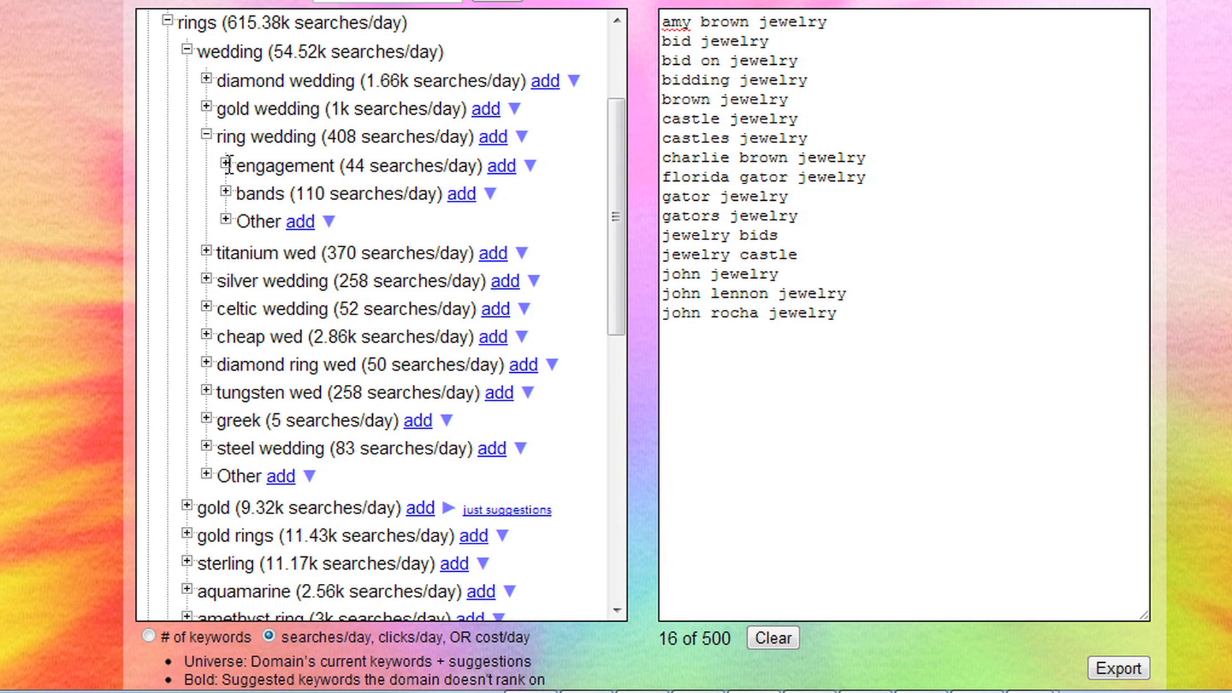
pyautogui.moveTo(613, 193); pyautogui.dragTo(616, 152)
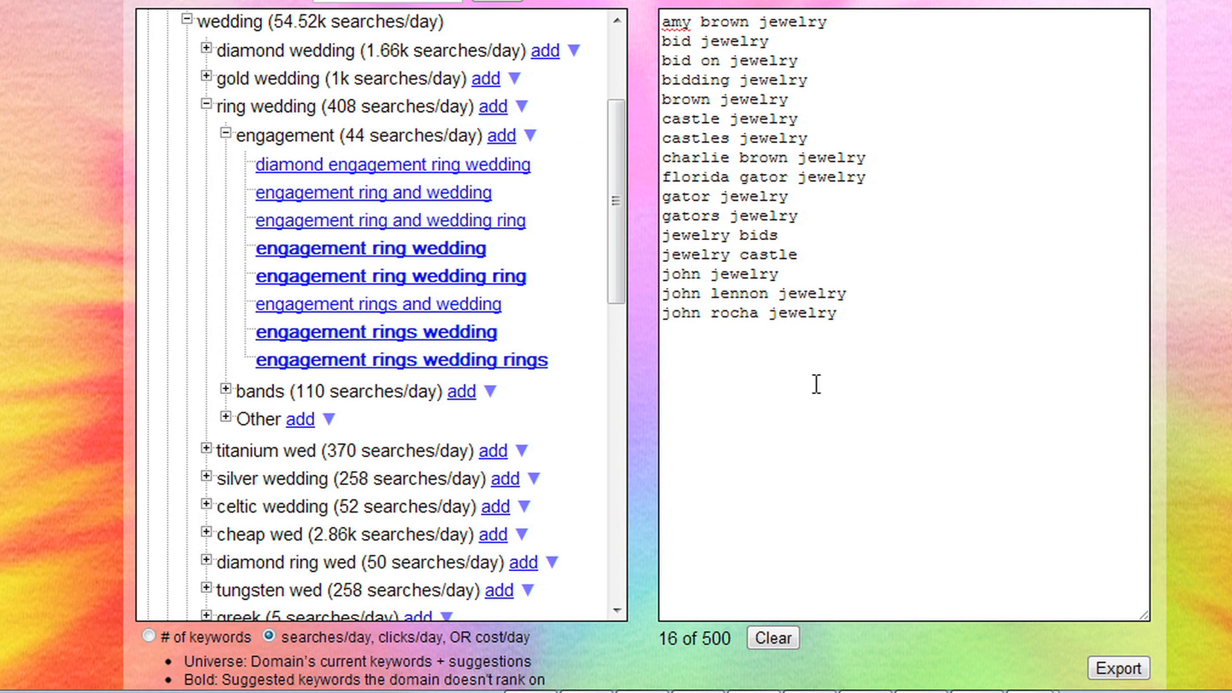
pyautogui.click(790, 634)
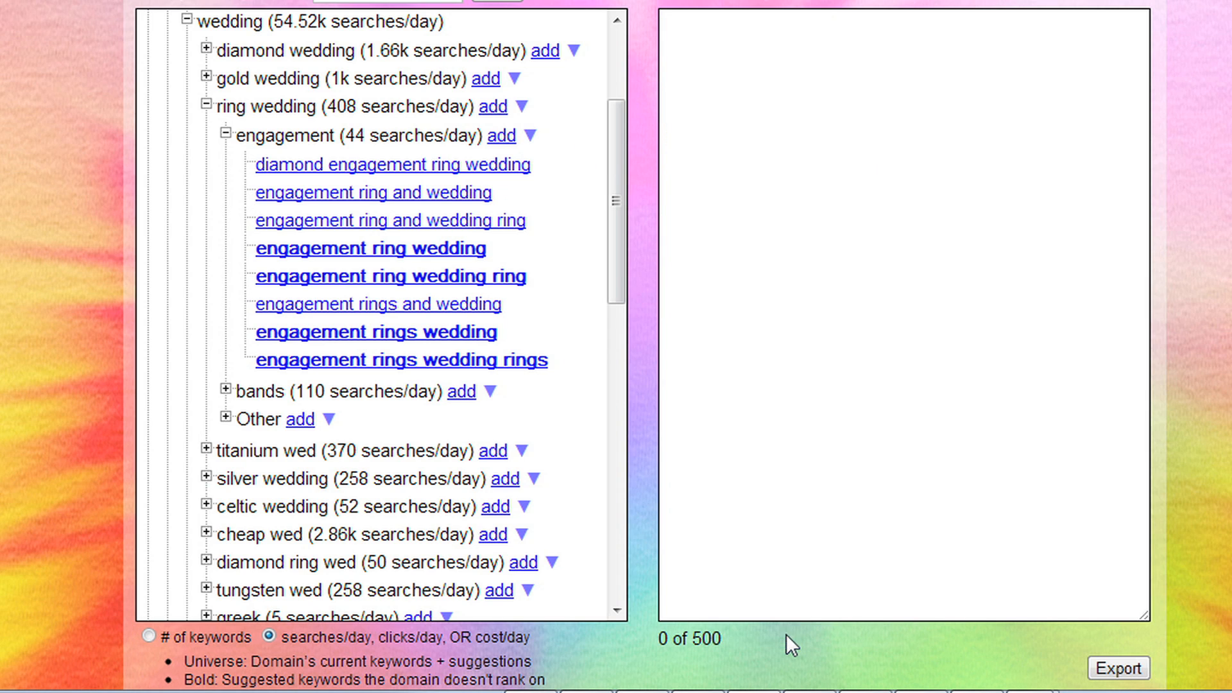
pyautogui.click(501, 135)
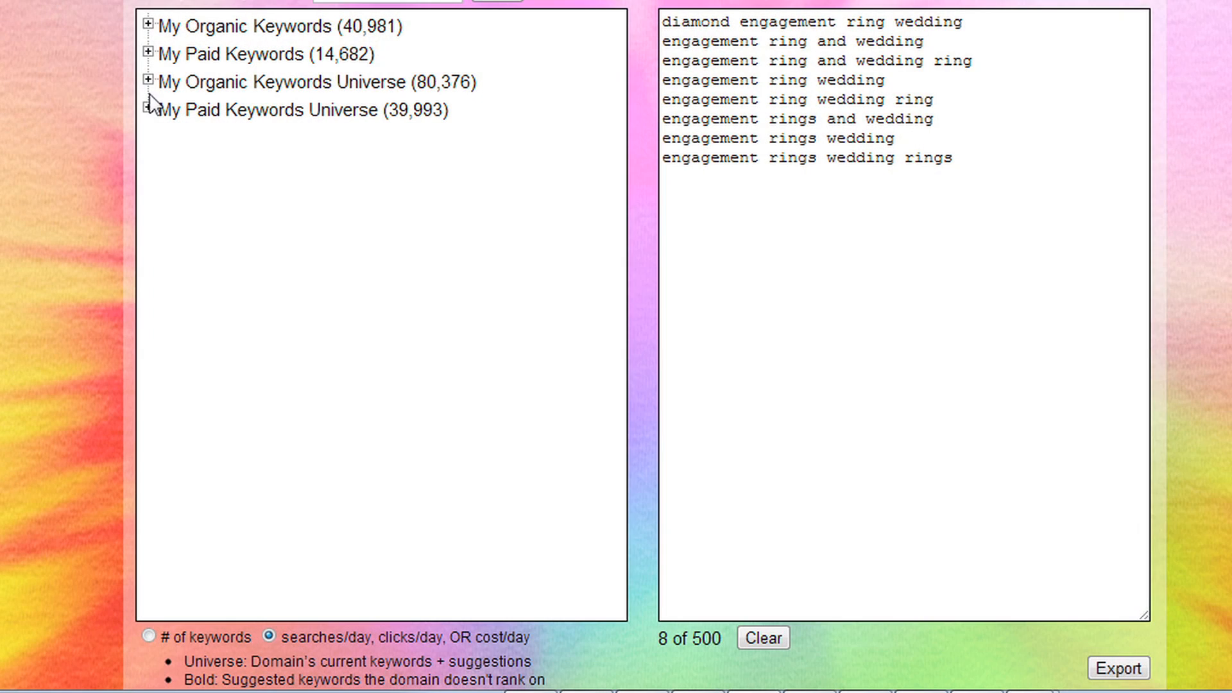
# - Expand the ring group under My Paid Keywords and replace the selected keywords with the whole ring group
pyautogui.click(148, 52)
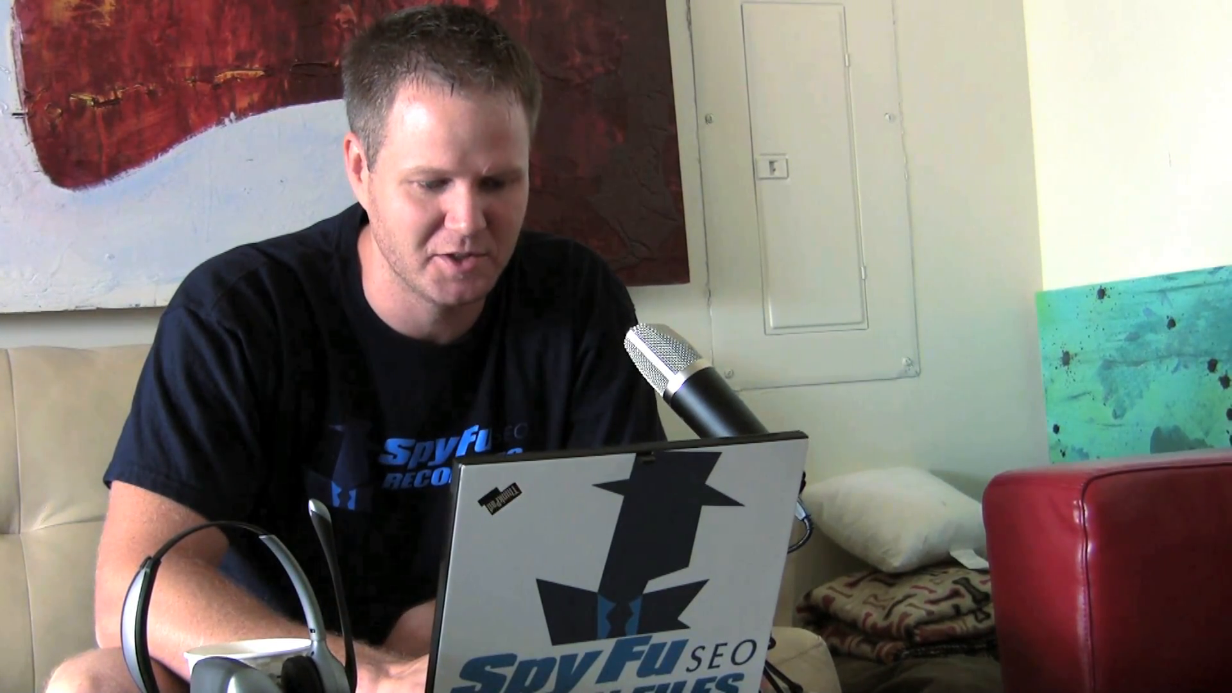
pyautogui.scroll(-1, 173, 79)
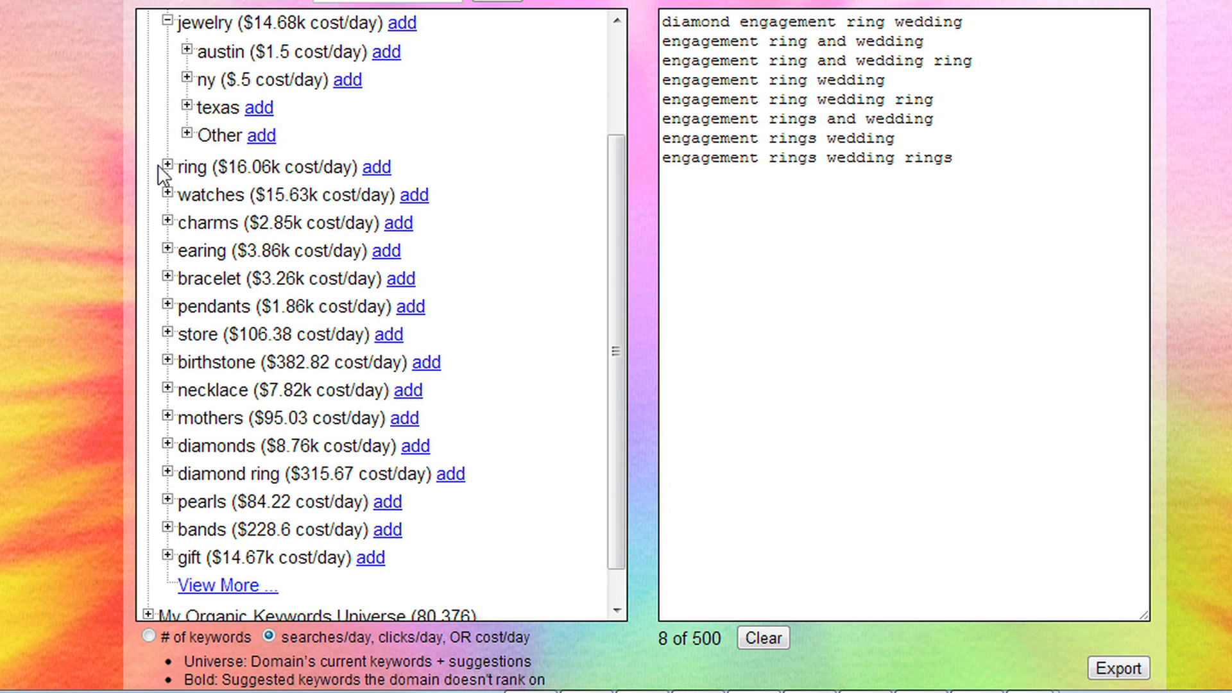
pyautogui.click(167, 165)
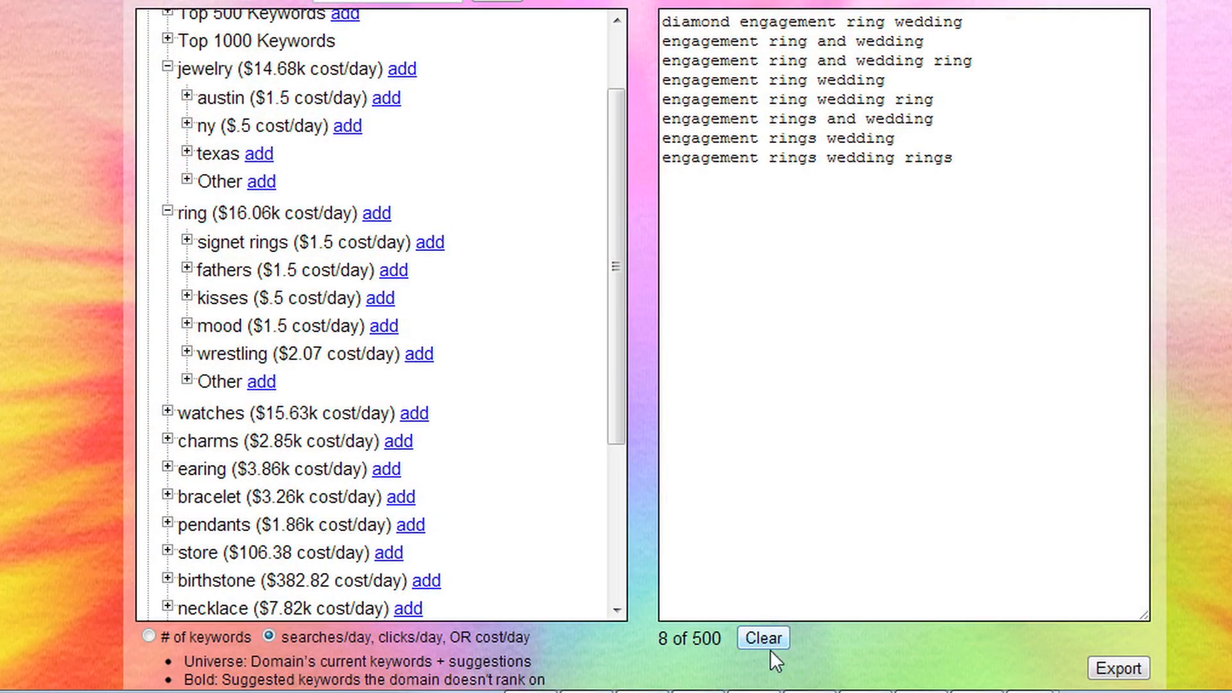
pyautogui.click(768, 643)
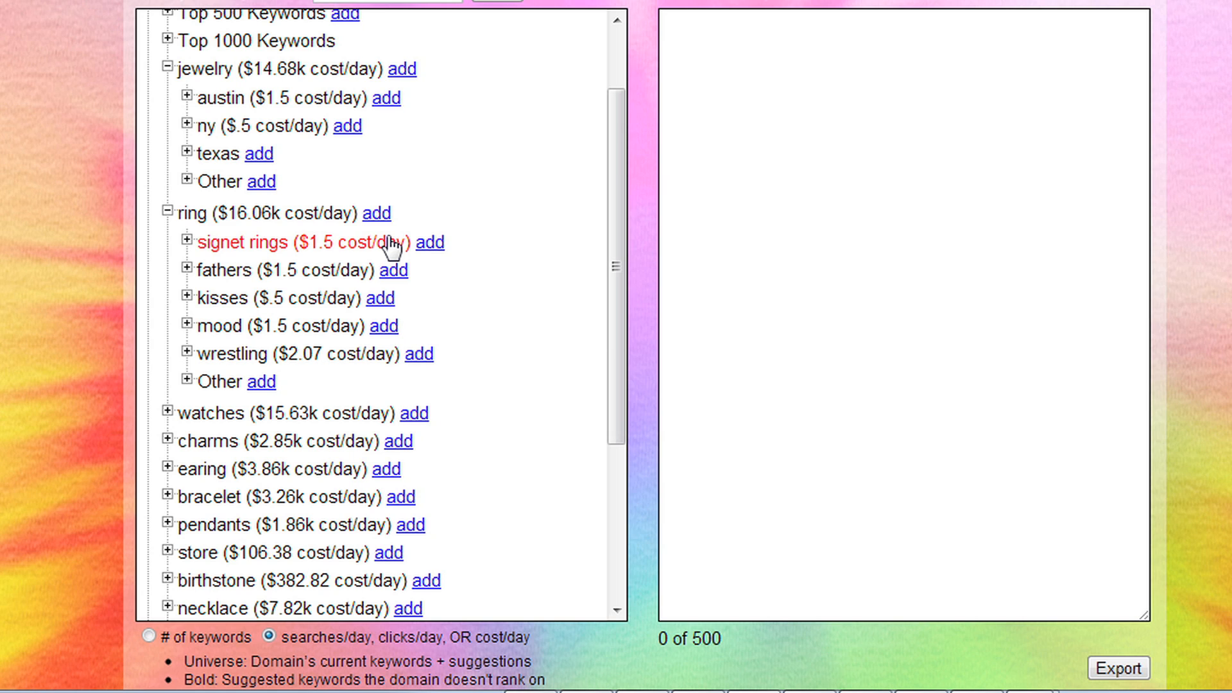
pyautogui.click(376, 213)
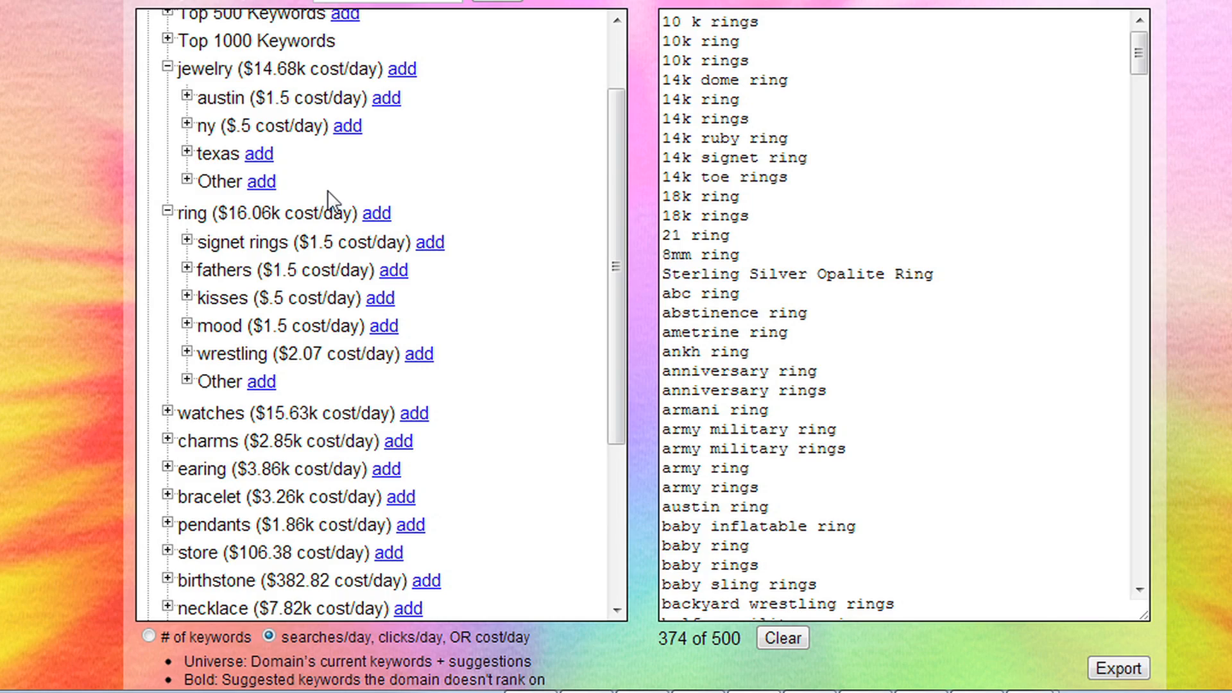
# - Filter the grouped keywords by dragon and expand dragon pendants under My Organic Keywords
pyautogui.click(168, 67)
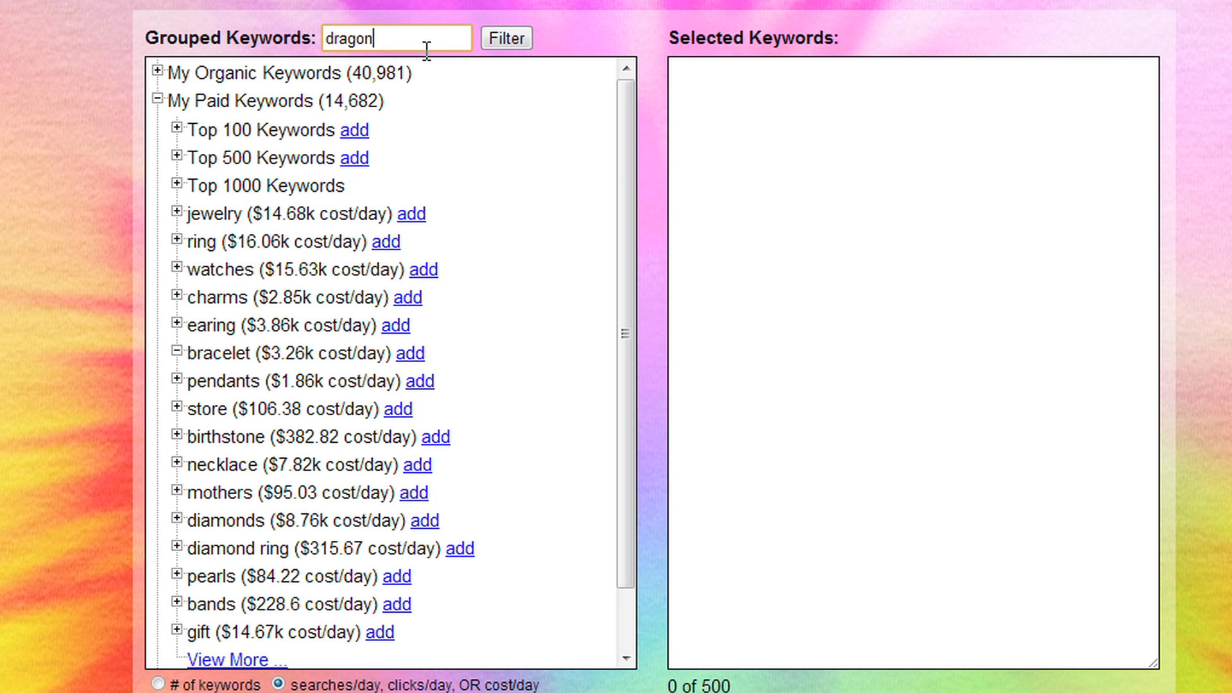
pyautogui.click(502, 40)
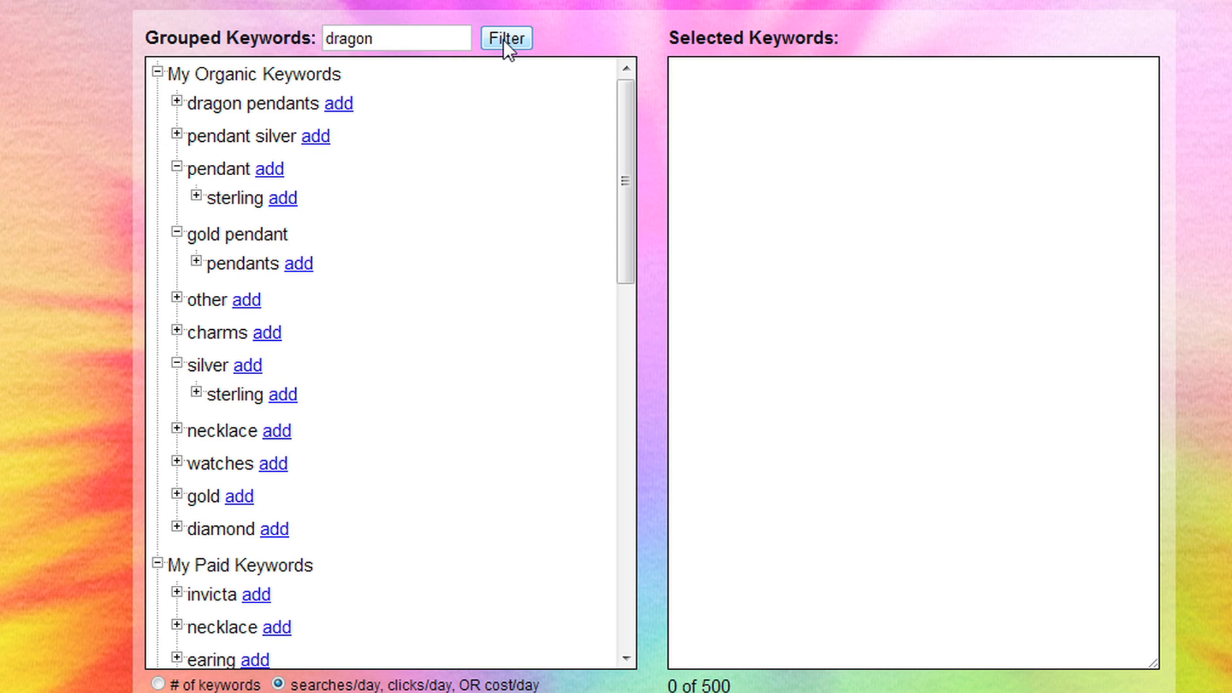
pyautogui.click(176, 101)
pyautogui.scroll(-1, 177, 105)
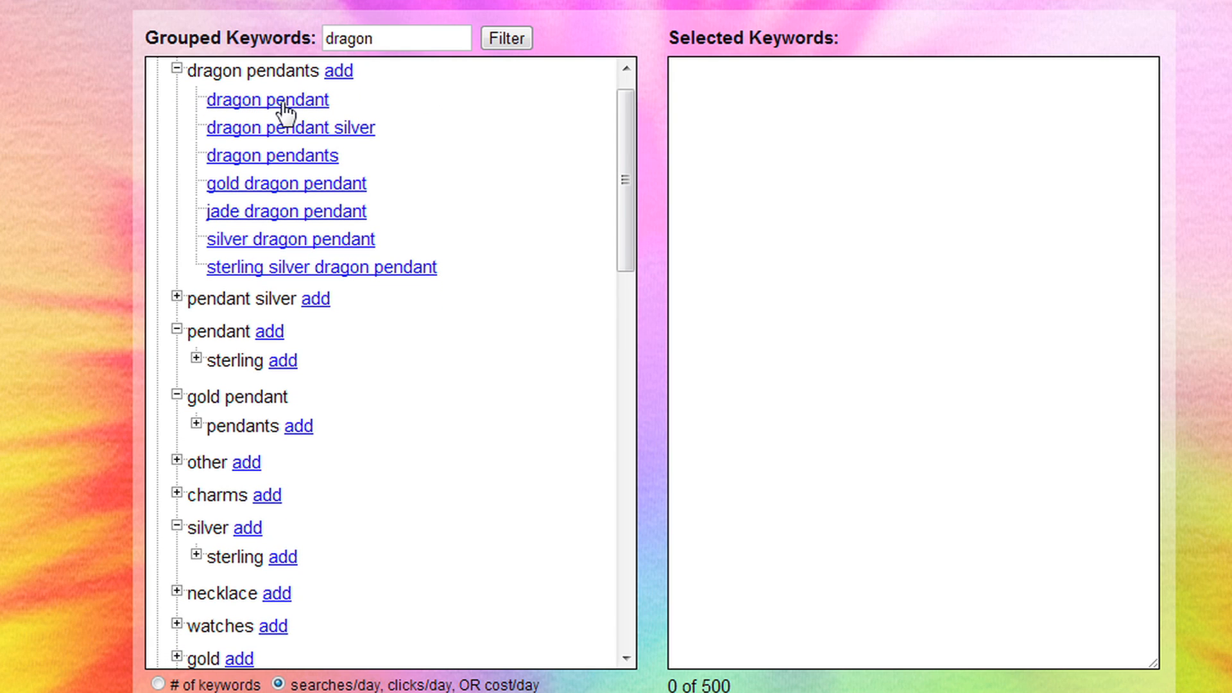
# - Collapse My Organic Keywords and My Paid Keywords, and filter the grouped keywords by the exact phrase "dragon pendant"
pyautogui.click(177, 68)
pyautogui.scroll(1, 635, 209)
pyautogui.click(157, 68)
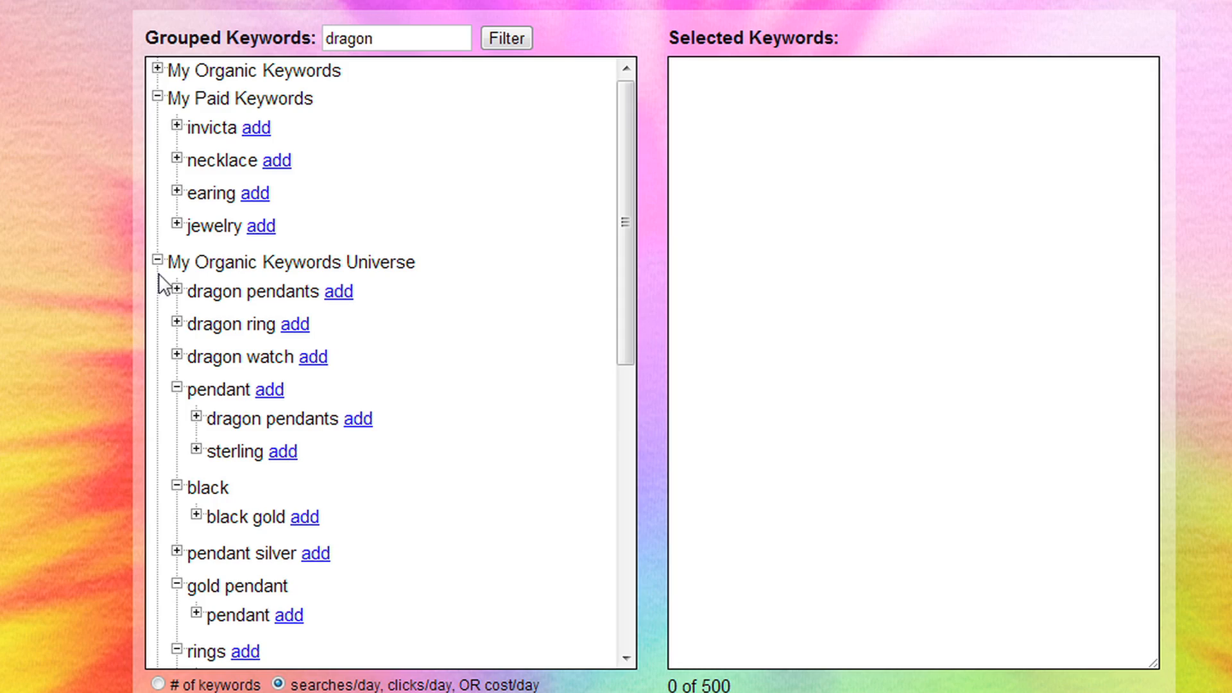
pyautogui.click(165, 100)
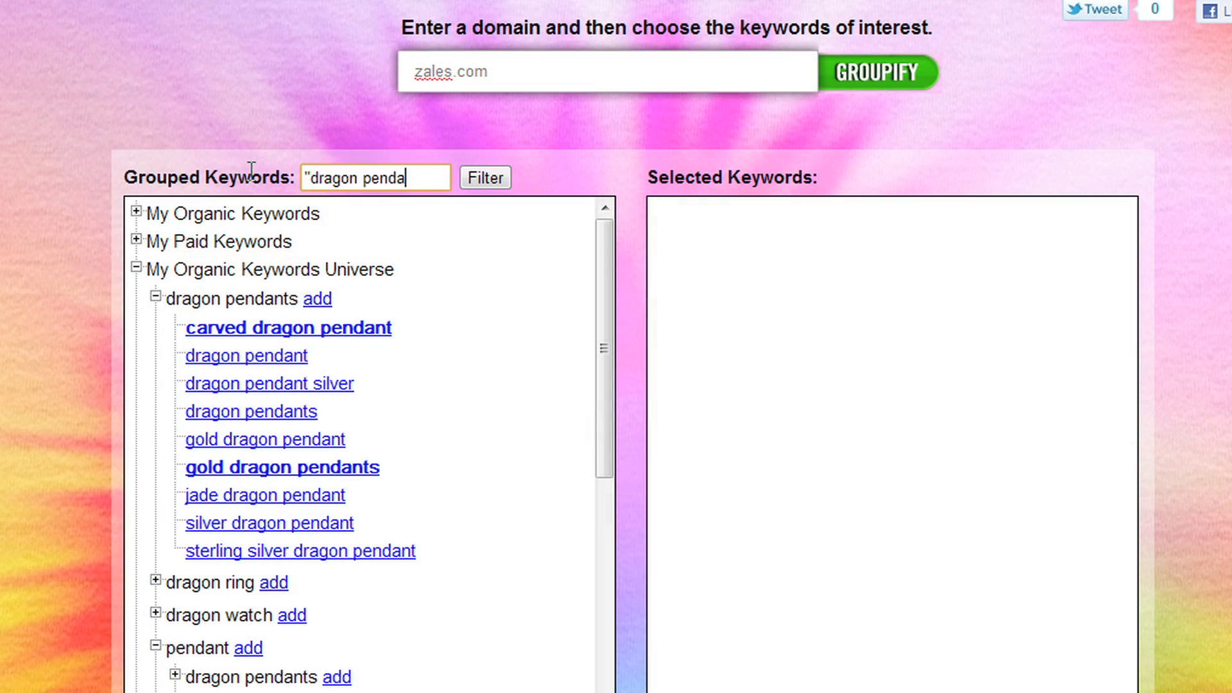
pyautogui.write('"')
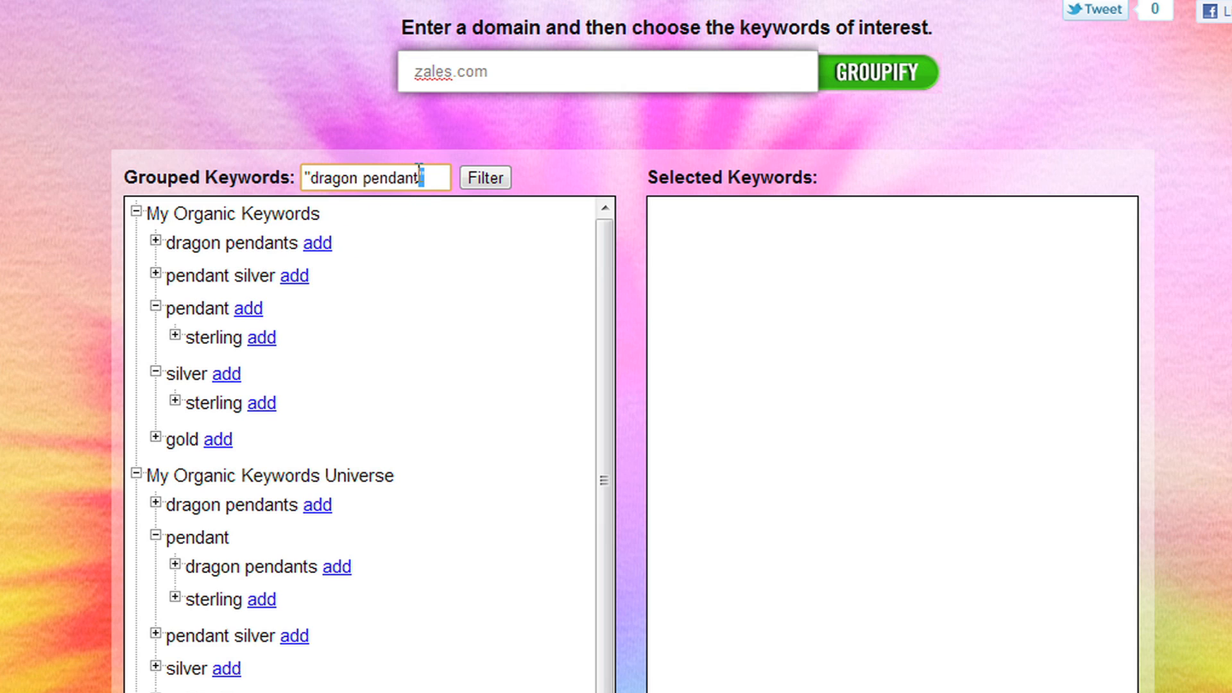
# - Filter the grouped keywords with the wildcard pen* and collapse the silver group under My Organic Keywords
pyautogui.moveTo(419, 175); pyautogui.dragTo(272, 184)
pyautogui.write('pen*')
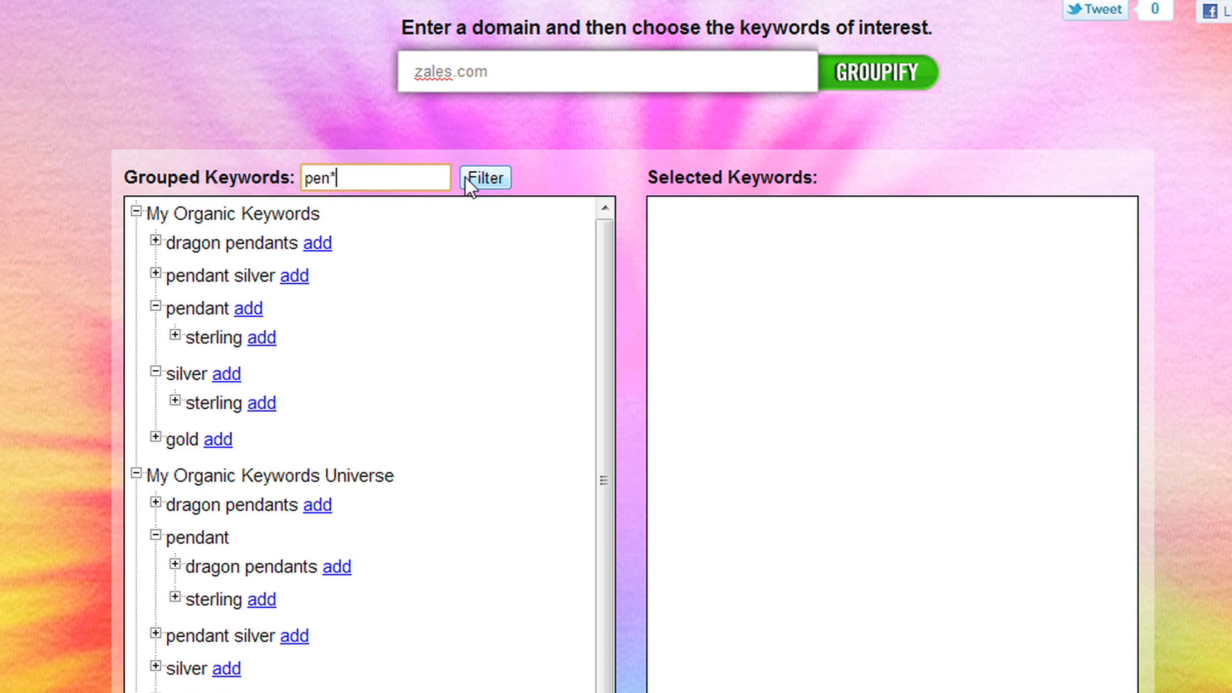
pyautogui.click(468, 178)
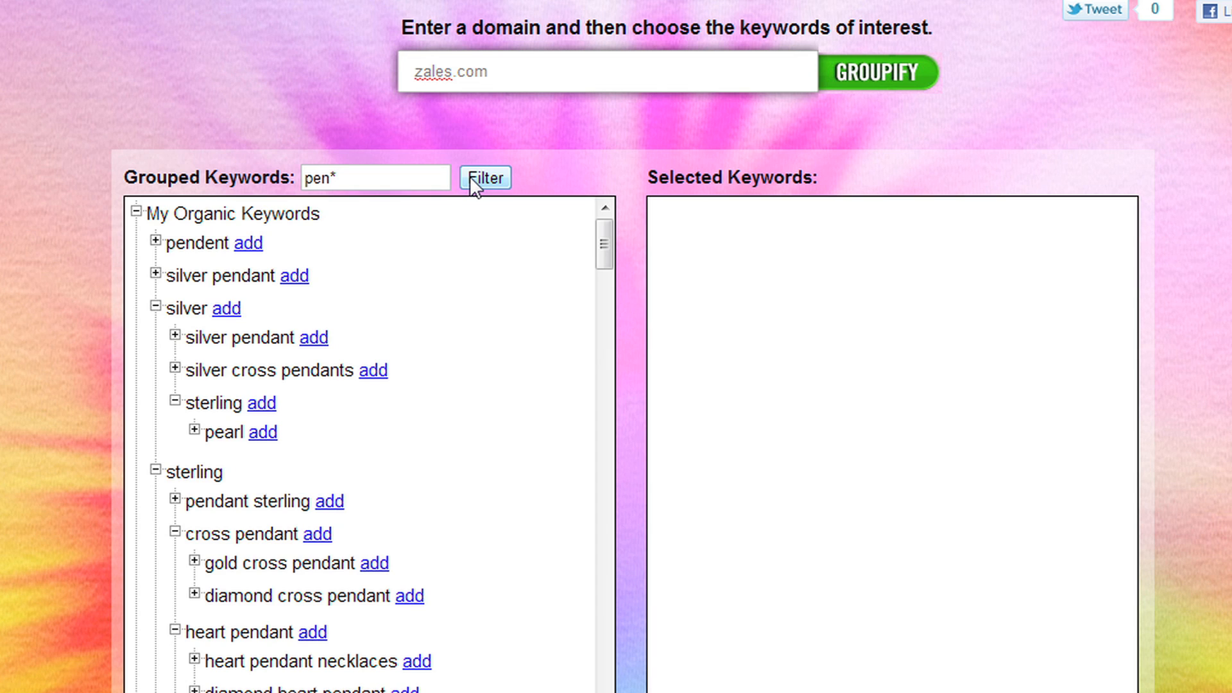
pyautogui.click(155, 307)
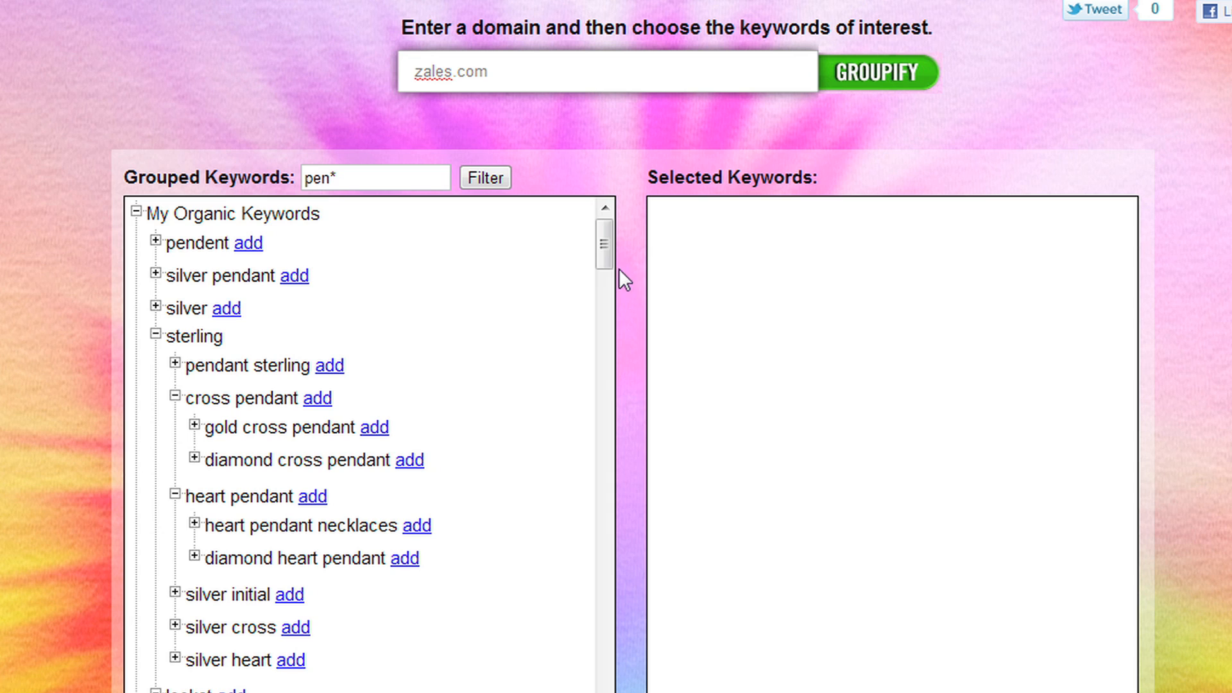
# - Filter the grouped keywords with the mid-word wildcard st*g
pyautogui.click(375, 172)
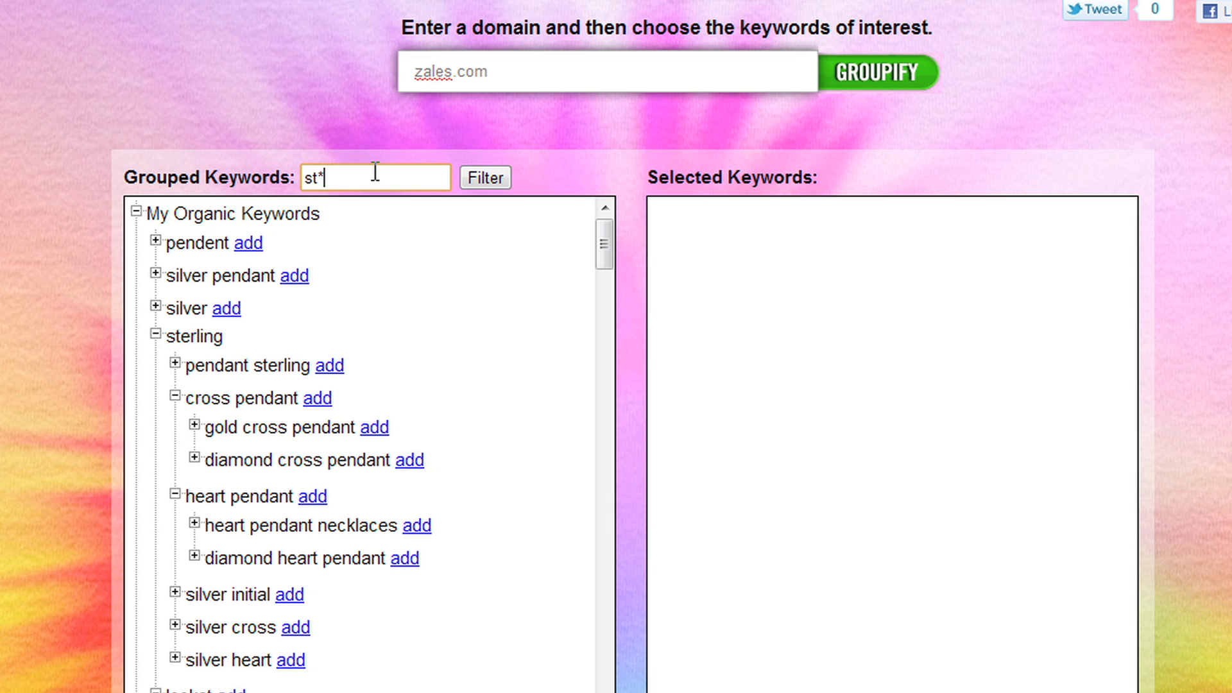
pyautogui.write('g')
pyautogui.click(495, 172)
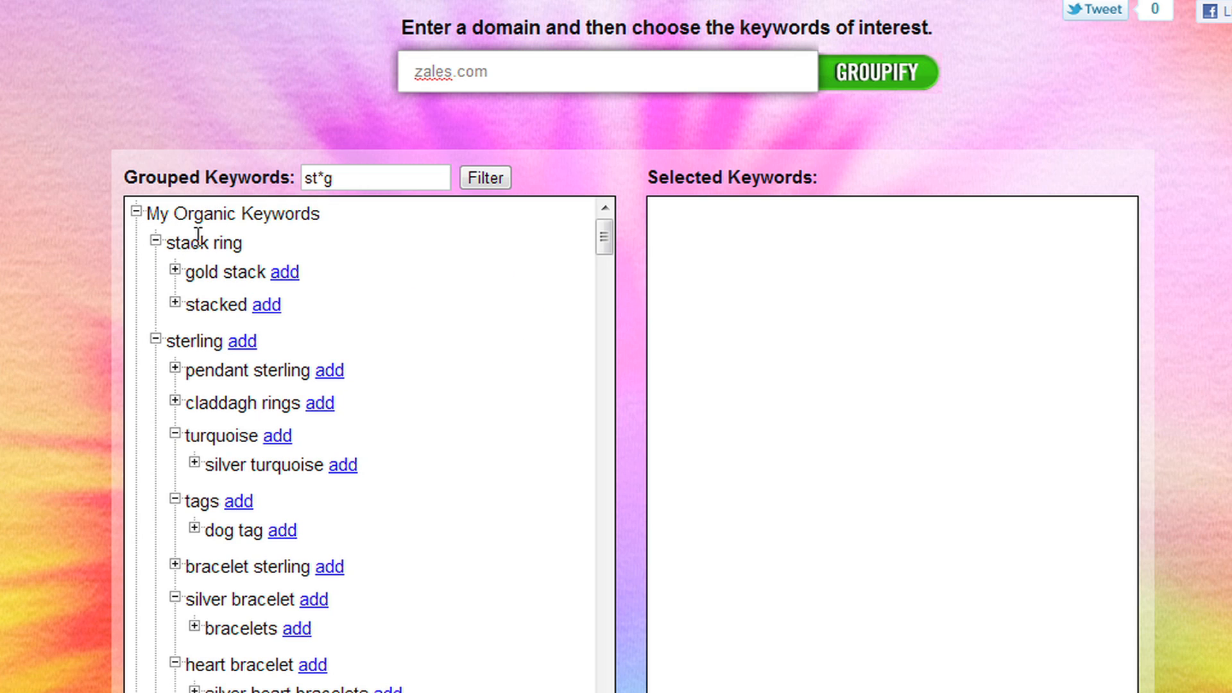
# - Filter the grouped keywords by sterling while excluding pendant, using the expression sterling -pendant
pyautogui.moveTo(341, 179); pyautogui.dragTo(303, 179)
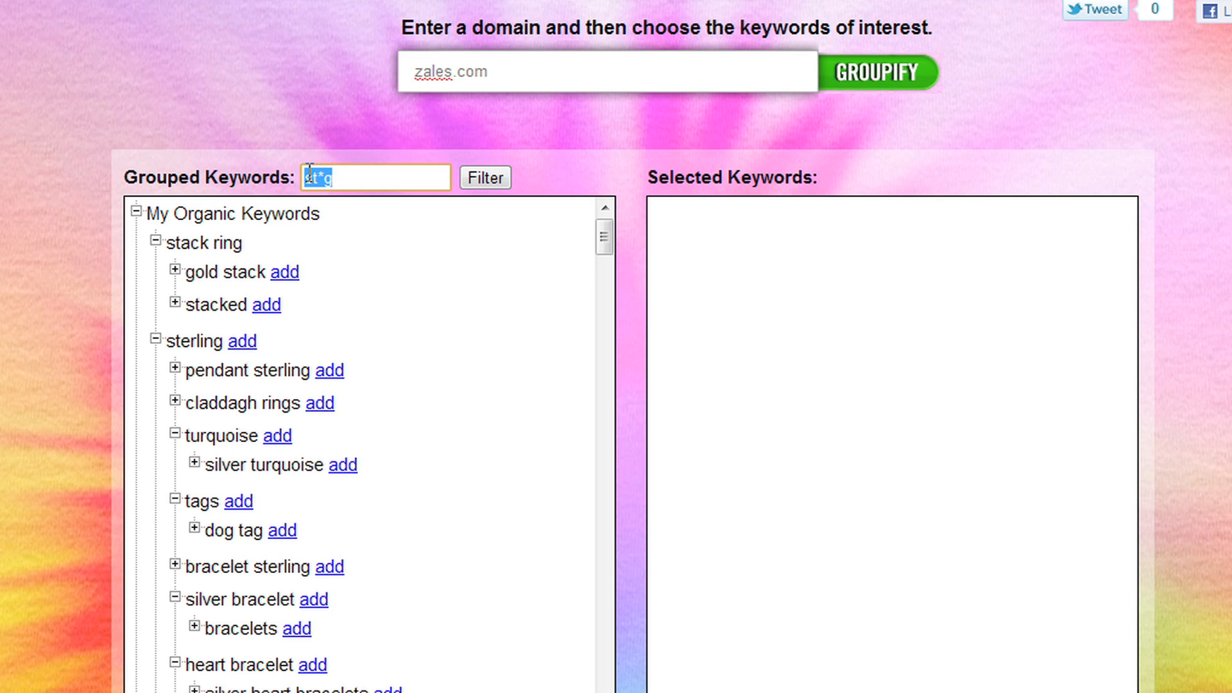
pyautogui.click(378, 179)
pyautogui.press('BackSpace')
pyautogui.press('BackSpace')
pyautogui.press('BackSpace')
pyautogui.press('BackSpace')
pyautogui.write('sterling ')
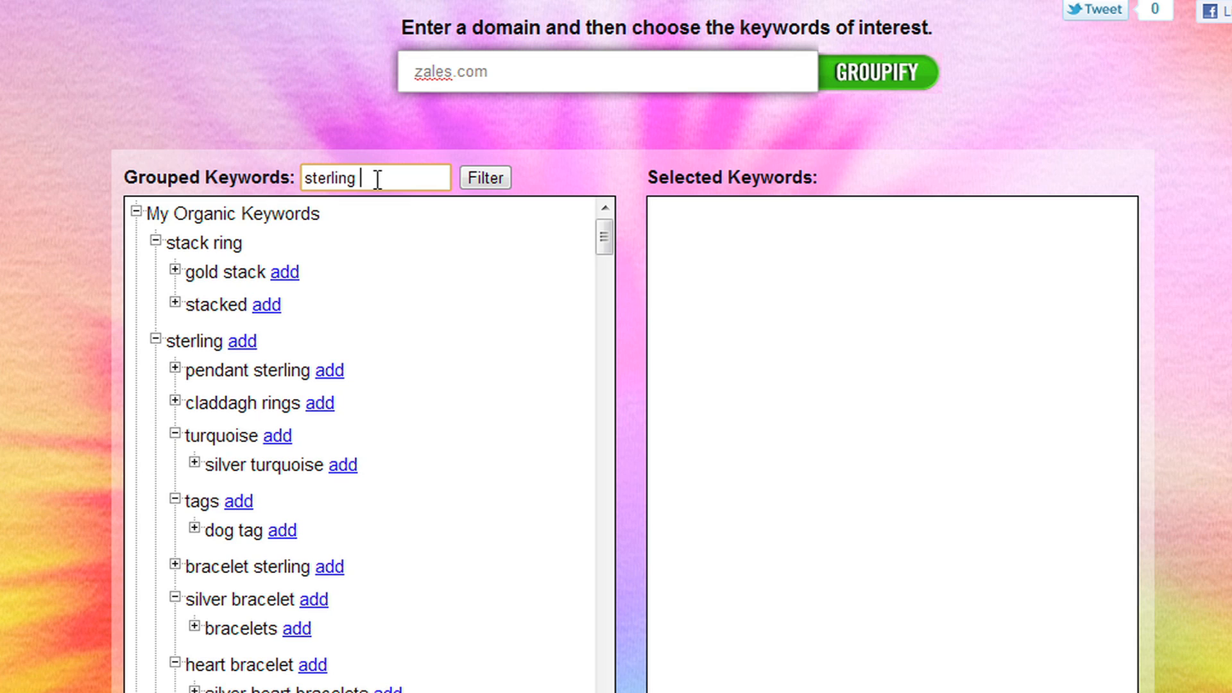
pyautogui.write('-pendant')
pyautogui.click(488, 170)
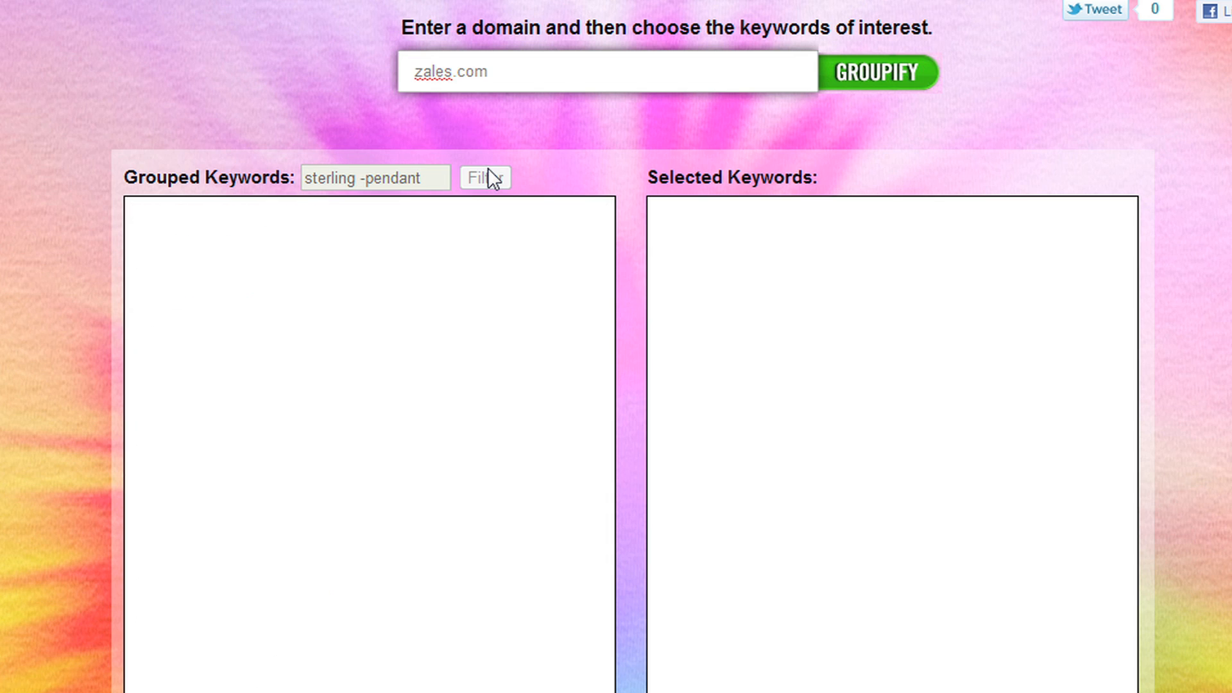